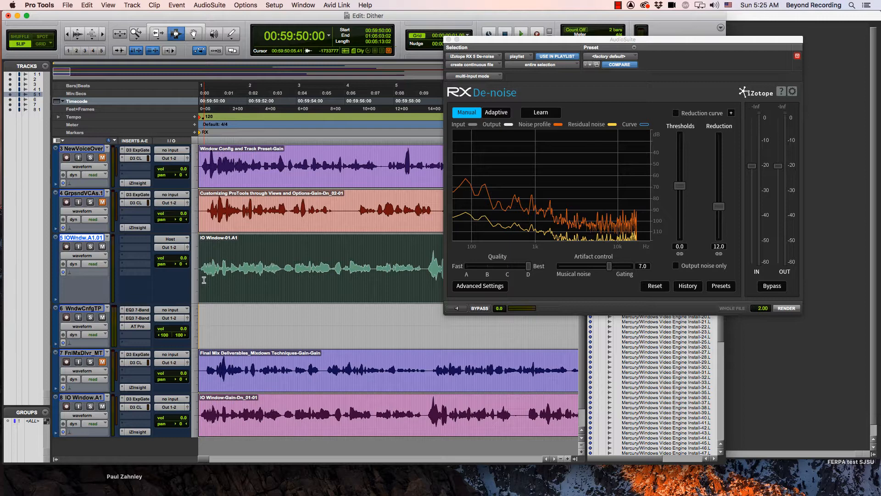
# Step: Enlarge the IO Window track in the Edit window and turn on the Clip Gain Line display for clips
pyautogui.press('e')
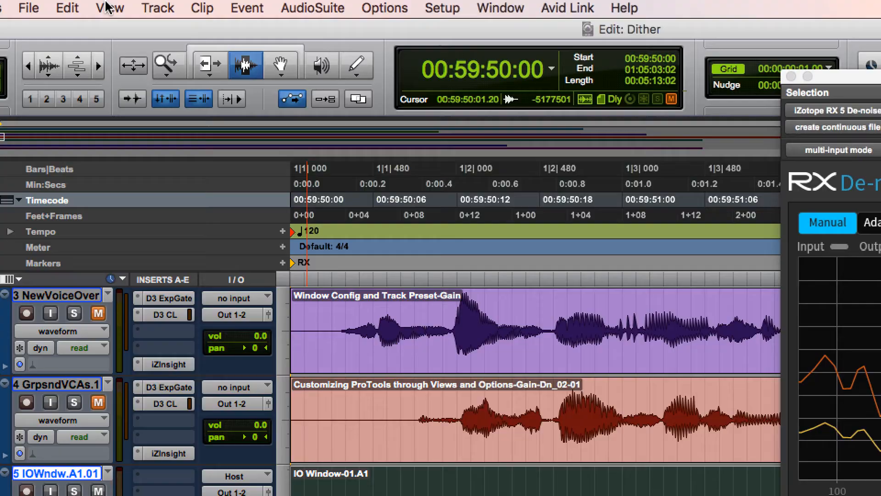
pyautogui.click(107, 5)
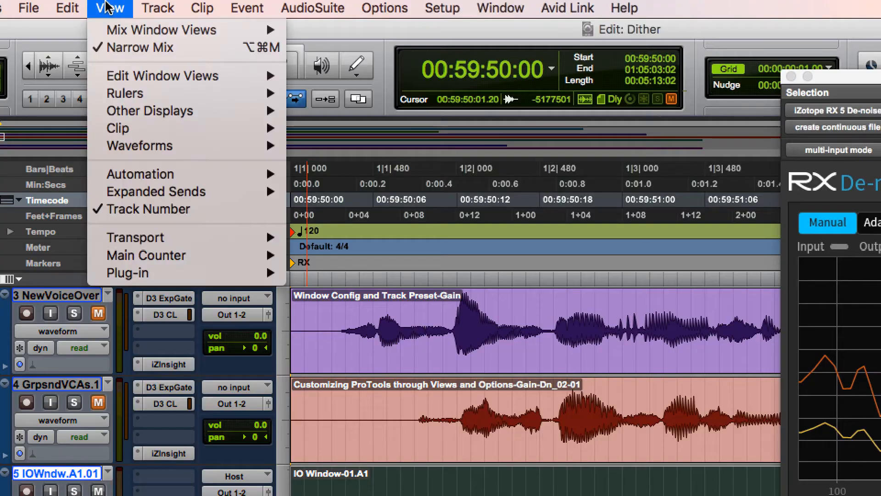
pyautogui.moveTo(112, 49)
pyautogui.moveTo(119, 128)
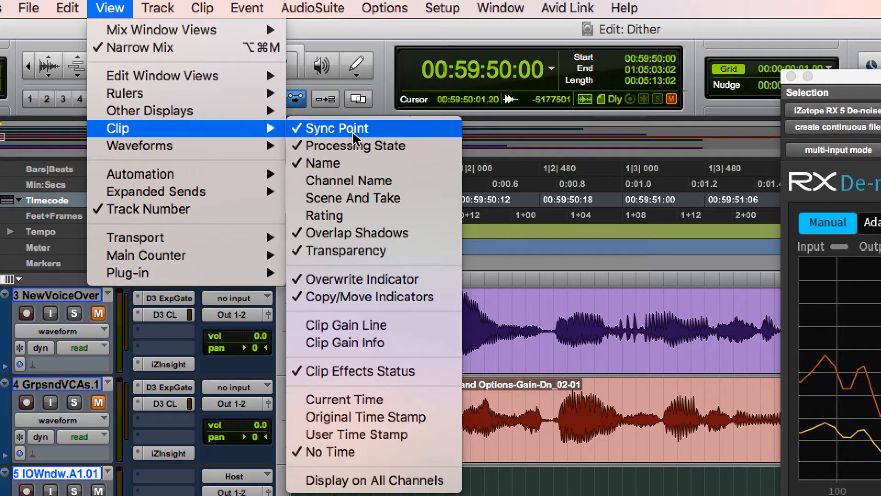
pyautogui.click(329, 327)
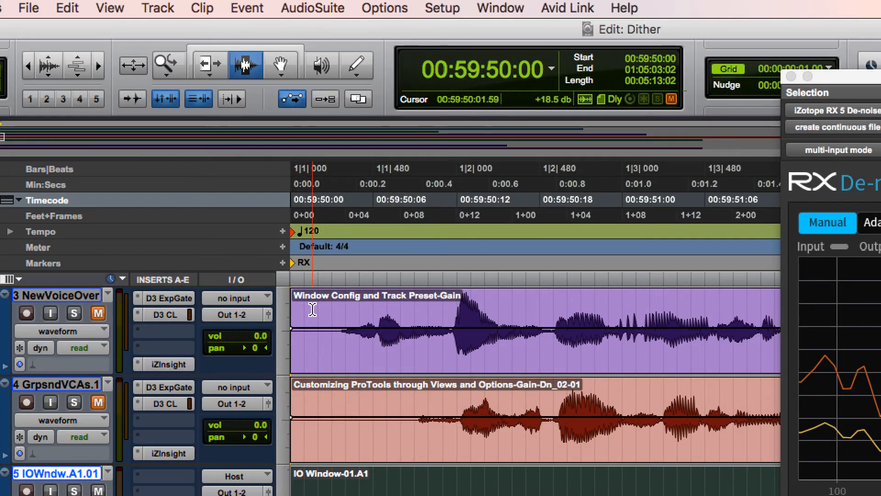
# Step: Turn on the Clip Gain Info display for clips
pyautogui.scroll(1, 320, 303)
pyautogui.scroll(-1, 324, 302)
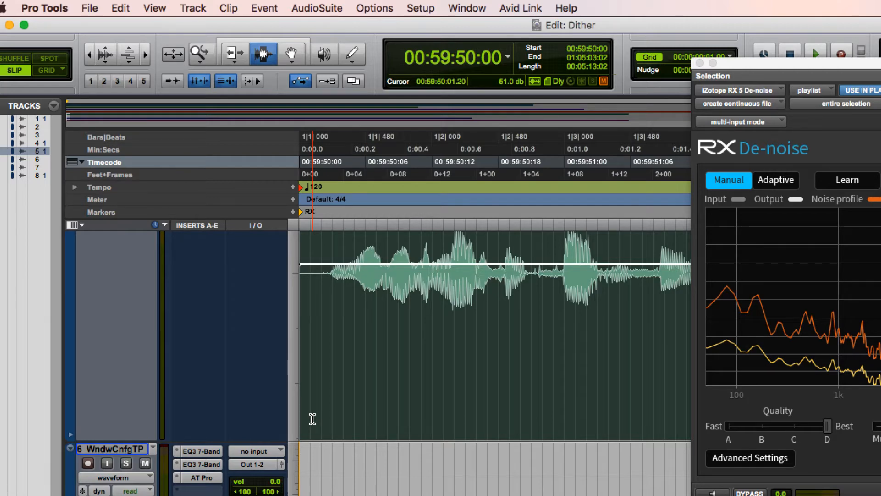
pyautogui.click(154, 9)
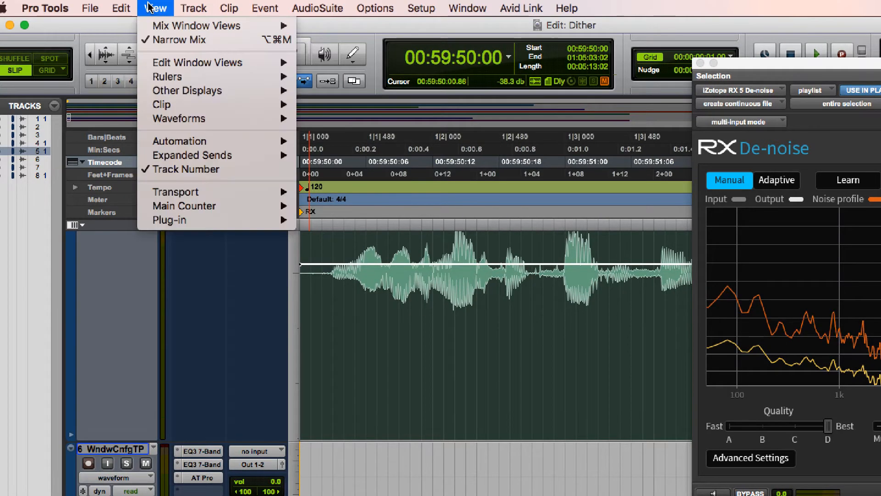
pyautogui.moveTo(189, 109)
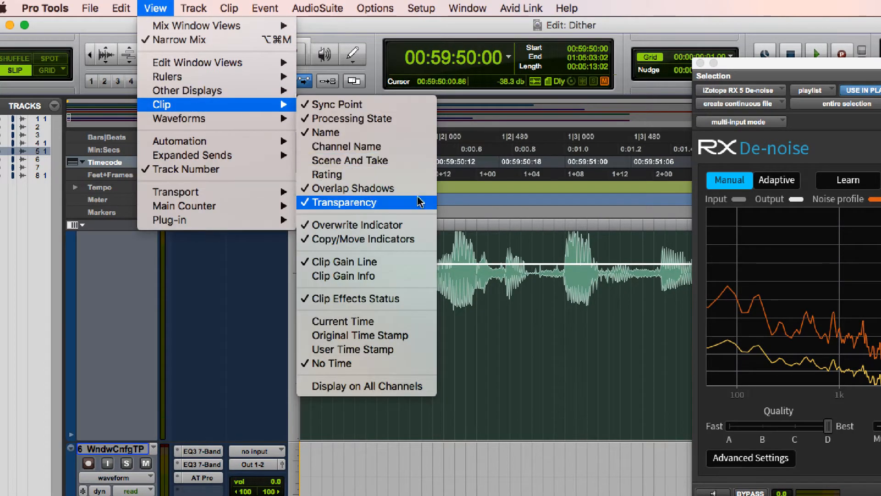
pyautogui.click(395, 275)
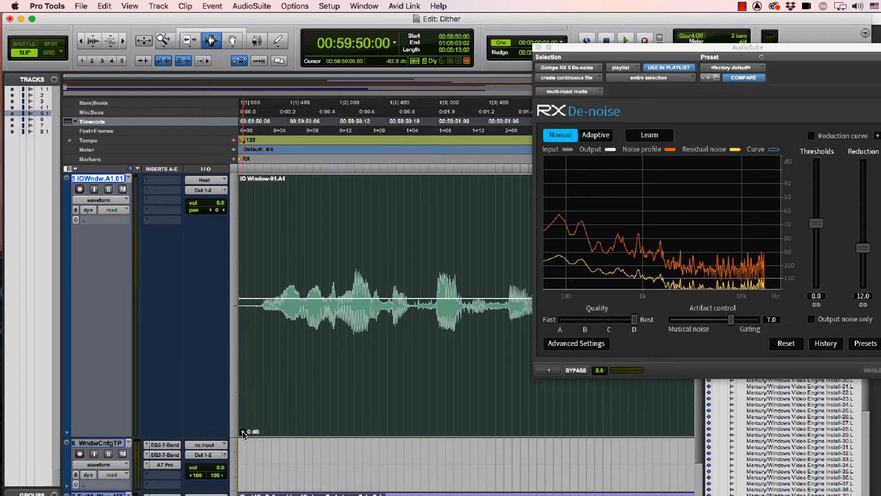
# Step: Raise the IO Window-01.A1 clip's gain to about +5.2 dB and shape a raised section at its start with breakpoints
pyautogui.moveTo(243, 435); pyautogui.dragTo(244, 432)
pyautogui.press('F8')
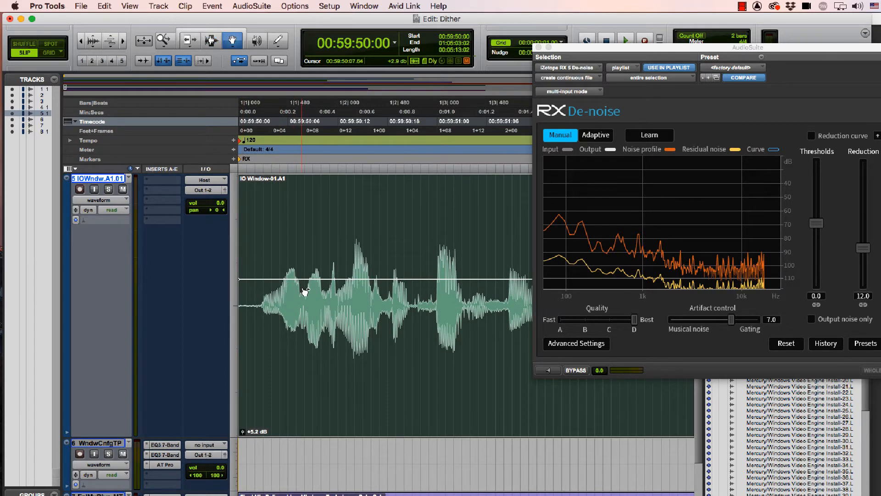
pyautogui.click(286, 279)
pyautogui.click(264, 270)
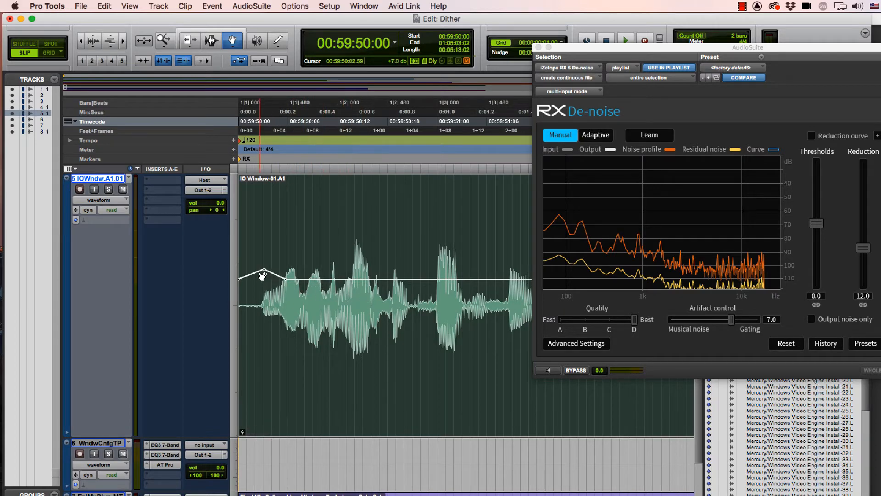
pyautogui.moveTo(263, 275); pyautogui.dragTo(240, 271)
# Step: Add and adjust clip gain breakpoints across the first few seconds of the IO Window clip, boosting its quieter passages
pyautogui.click(373, 279)
pyautogui.click(422, 279)
pyautogui.moveTo(387, 281); pyautogui.dragTo(380, 276)
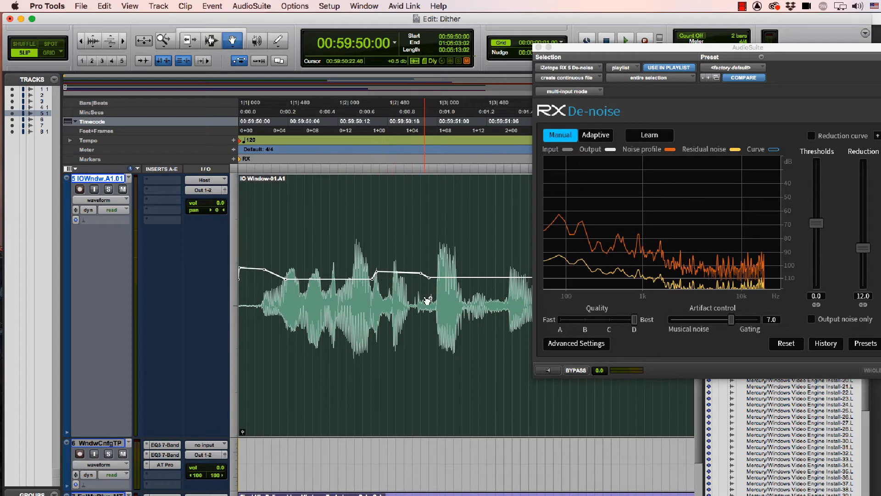
pyautogui.press('space')
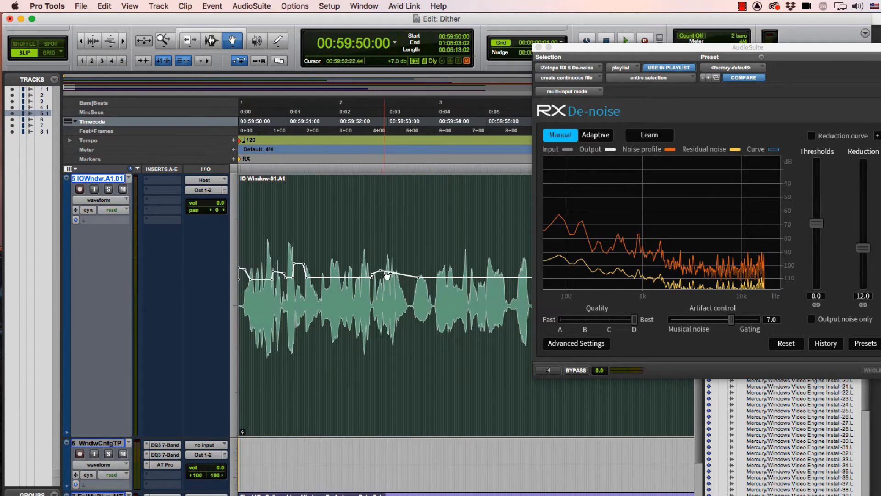
pyautogui.moveTo(388, 274); pyautogui.dragTo(389, 280)
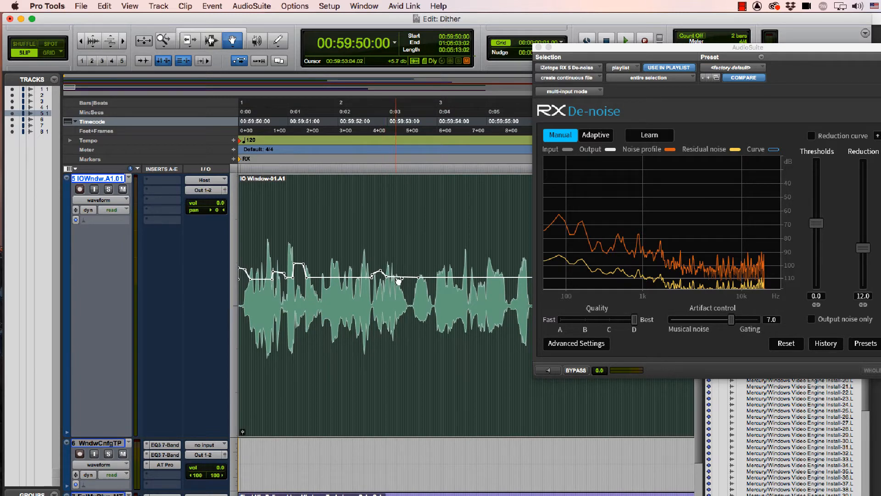
pyautogui.click(398, 277)
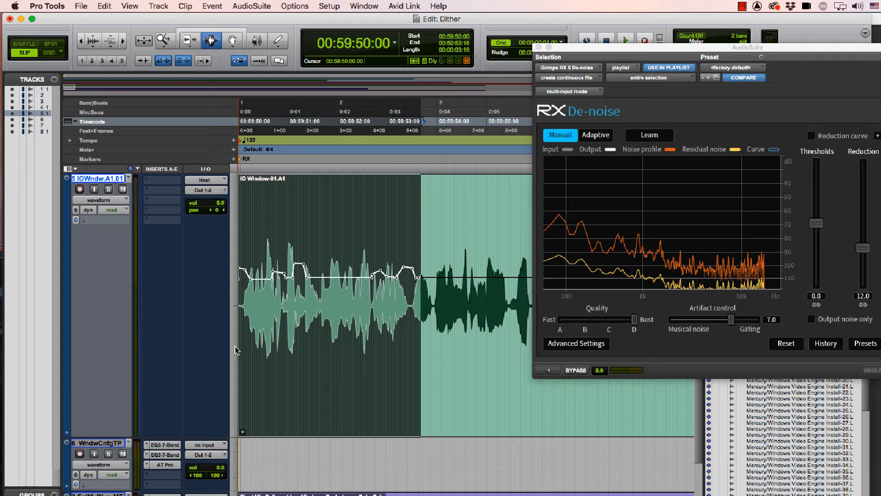
# Step: Copy the clip gain curve from the clip's first 00:00:03:16 and paste it onto the section that follows
pyautogui.press('super+z')
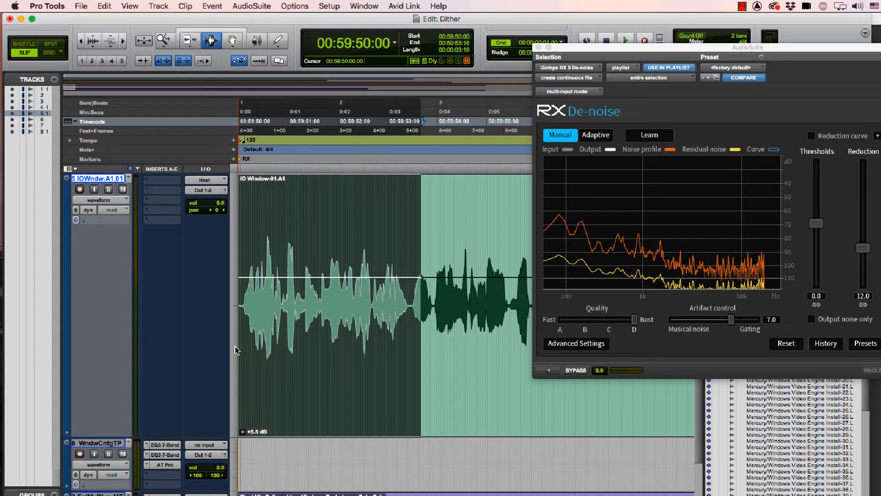
pyautogui.press('super+shift+z')
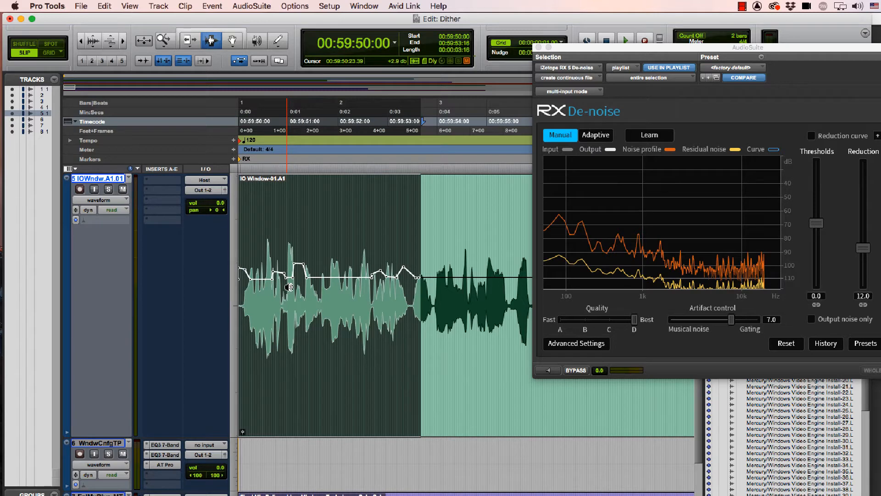
pyautogui.hotkey('ctrl', 'shift', 'c')
# Step: Try nudging the clip gain curve between 00:59:50:03 and 00:59:53:16 later and earlier in time
pyautogui.moveTo(247, 305); pyautogui.dragTo(422, 305)
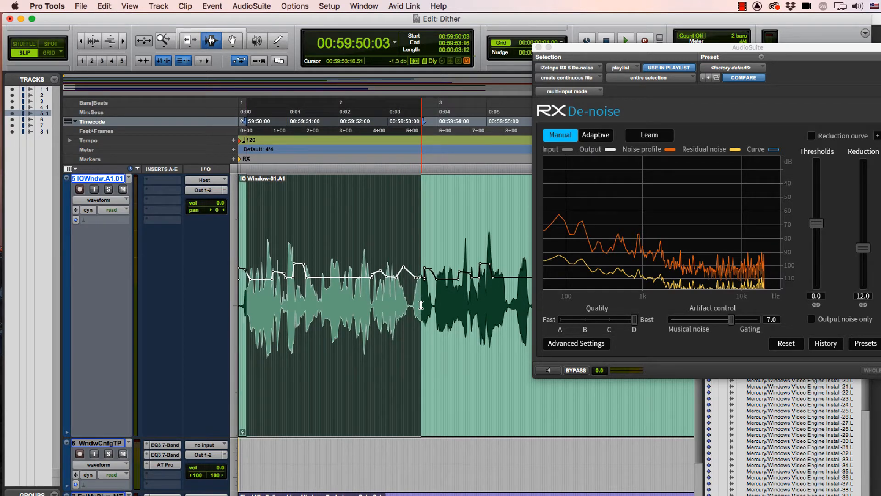
pyautogui.hotkey('ctrl', 'shift', '+')
pyautogui.hotkey('ctrl', 'shift', '+')
pyautogui.hotkey('ctrl', 'shift', '+')
pyautogui.hotkey('ctrl', 'shift', '+')
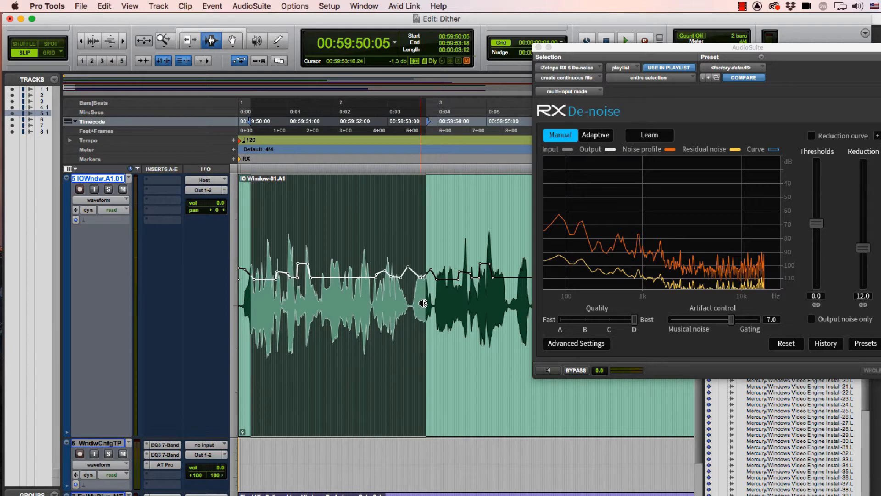
pyautogui.hotkey('ctrl', 'shift', '-')
pyautogui.hotkey('ctrl', 'shift', '-')
pyautogui.hotkey('ctrl', 'shift', '-')
pyautogui.hotkey('ctrl', 'shift', '-')
pyautogui.hotkey('ctrl', 'shift', '-')
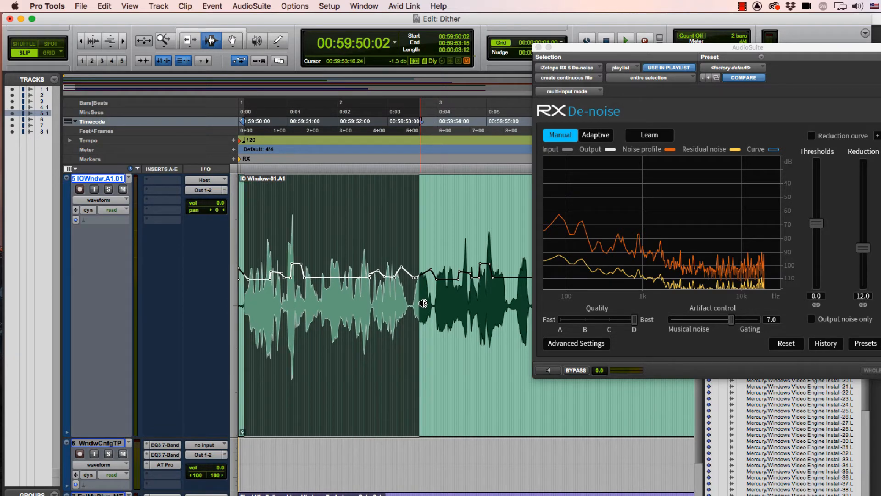
pyautogui.press('super+z')
# Step: Select the whole IO Window-01.A1 clip and render its clip gain into the audio
pyautogui.moveTo(263, 344); pyautogui.dragTo(239, 347)
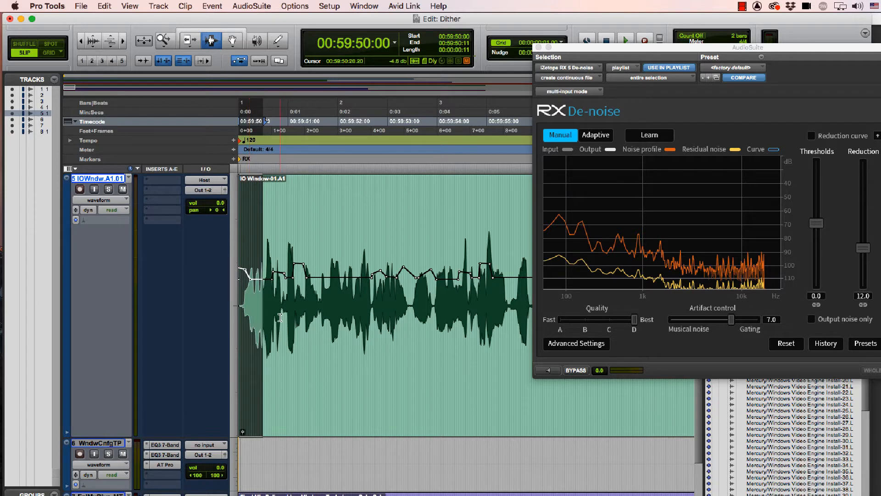
pyautogui.click(276, 326)
pyautogui.doubleClick(277, 326)
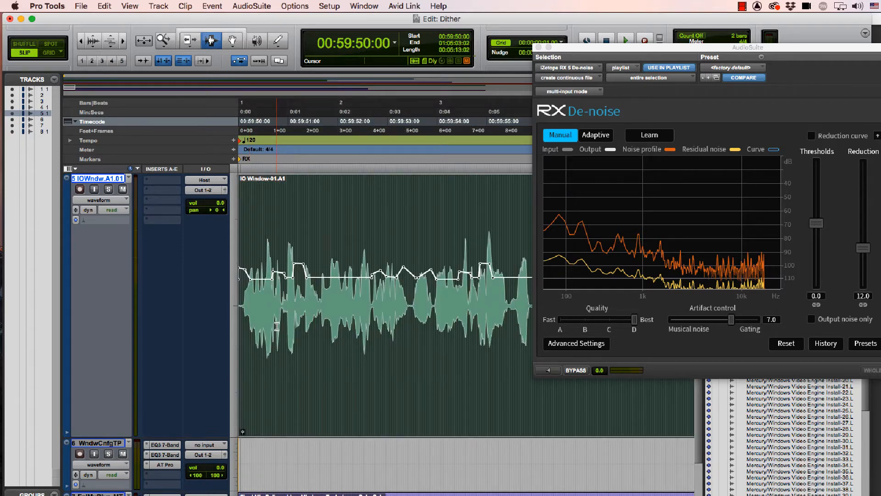
pyautogui.rightClick(276, 326)
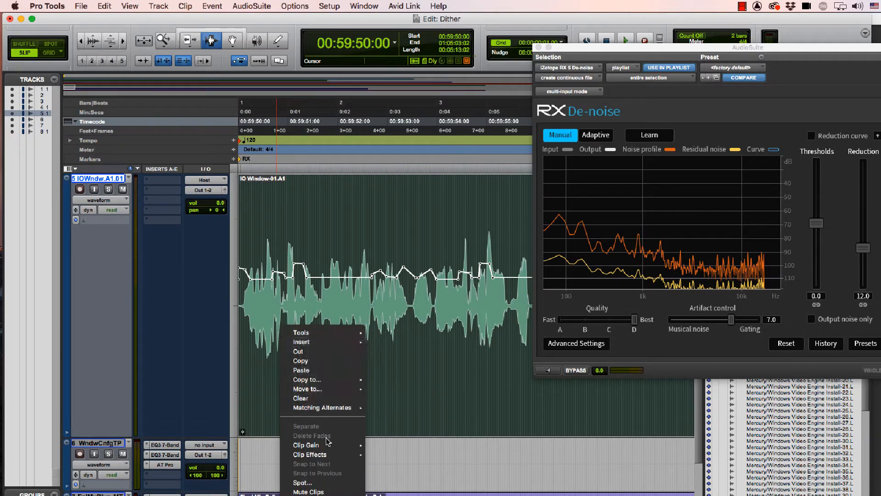
pyautogui.moveTo(328, 446)
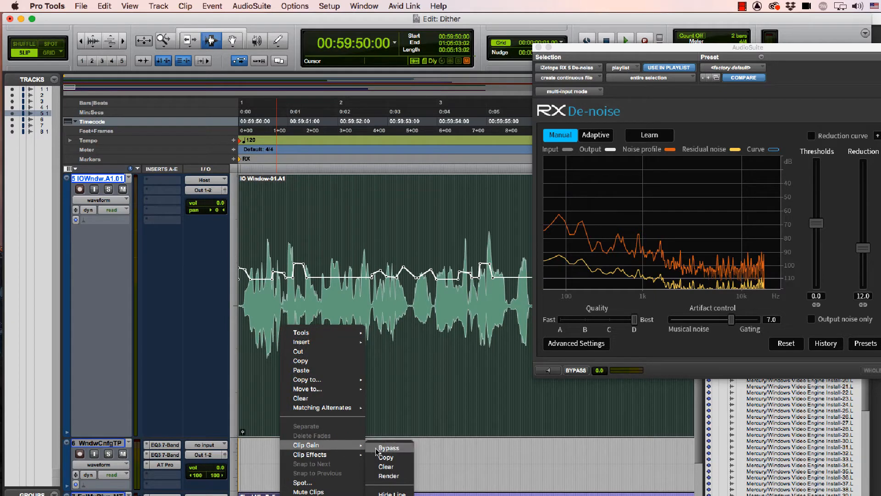
pyautogui.click(381, 476)
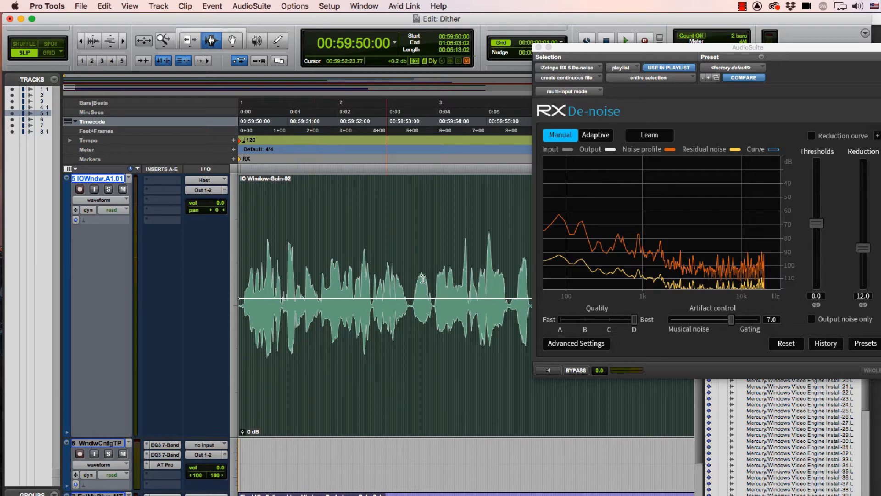
# Step: Render iZotope RX 5 De-noise on the entire selected IO Window-Gain-02 clip with the current manual settings
pyautogui.moveTo(600, 44); pyautogui.dragTo(488, 43)
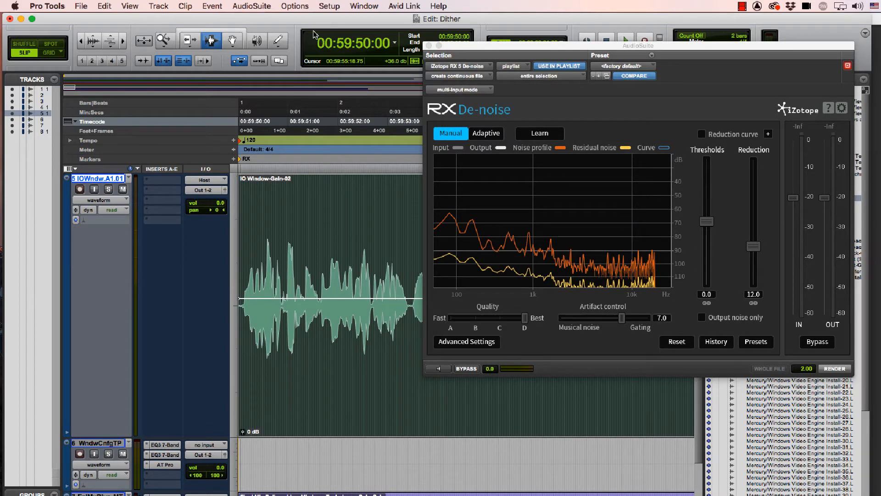
pyautogui.click(265, 6)
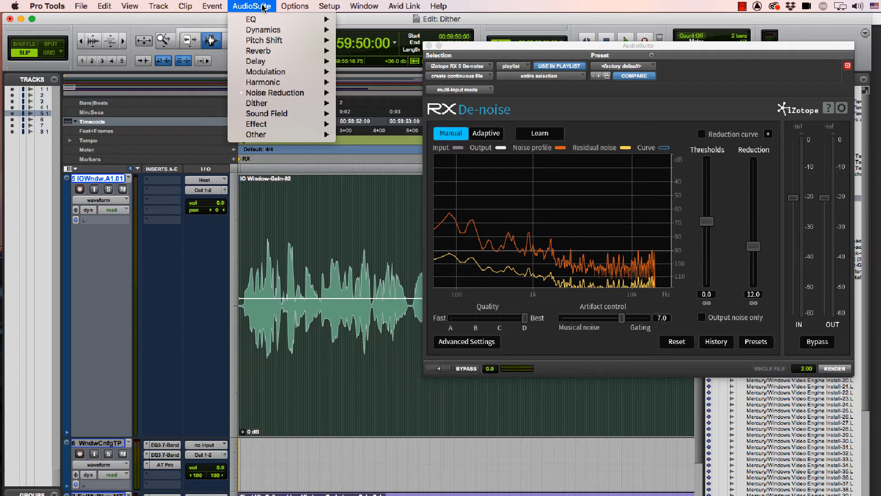
pyautogui.click(263, 7)
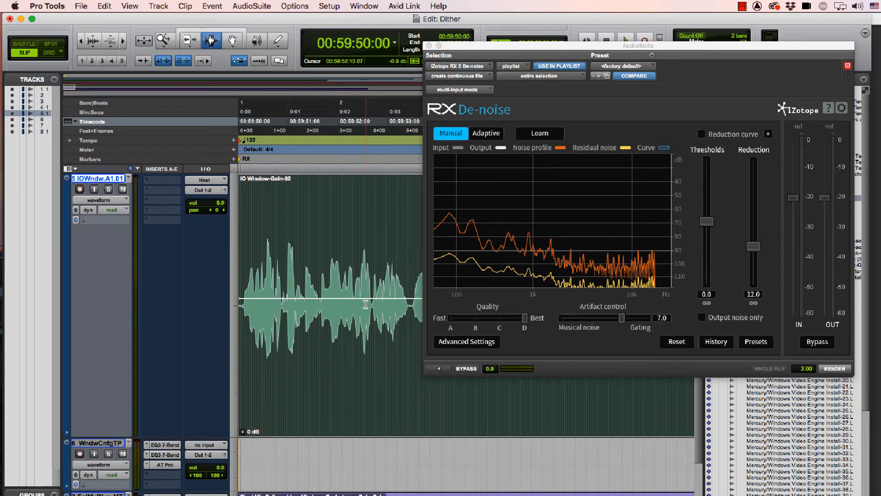
pyautogui.click(835, 368)
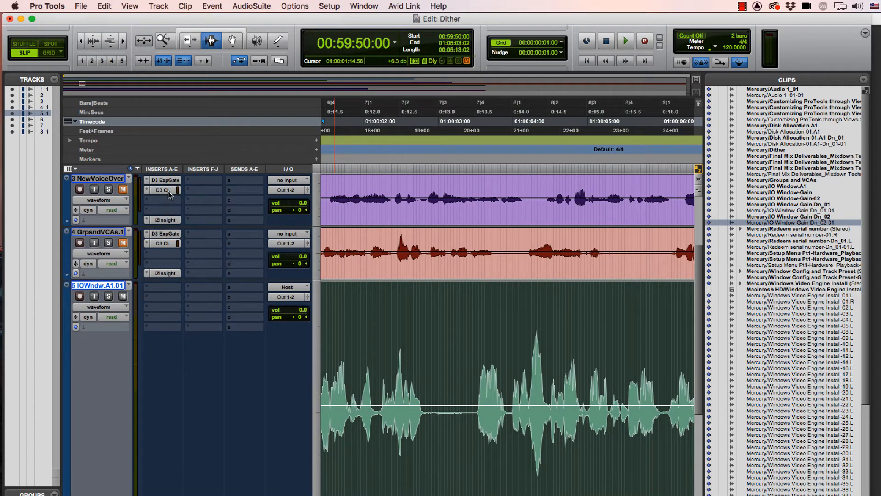
# Step: Recall the Avid track preset "Voice over Noisy house" on the IO Window.A1.01 track
pyautogui.rightClick(107, 288)
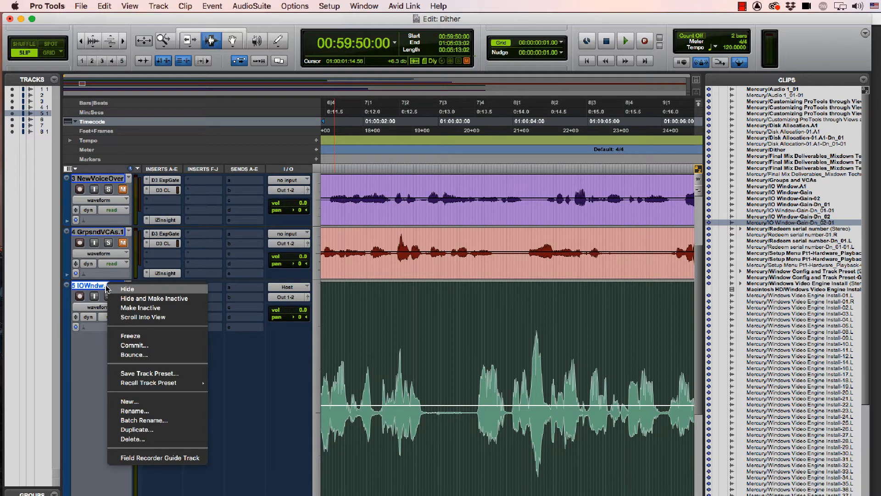
pyautogui.moveTo(130, 385)
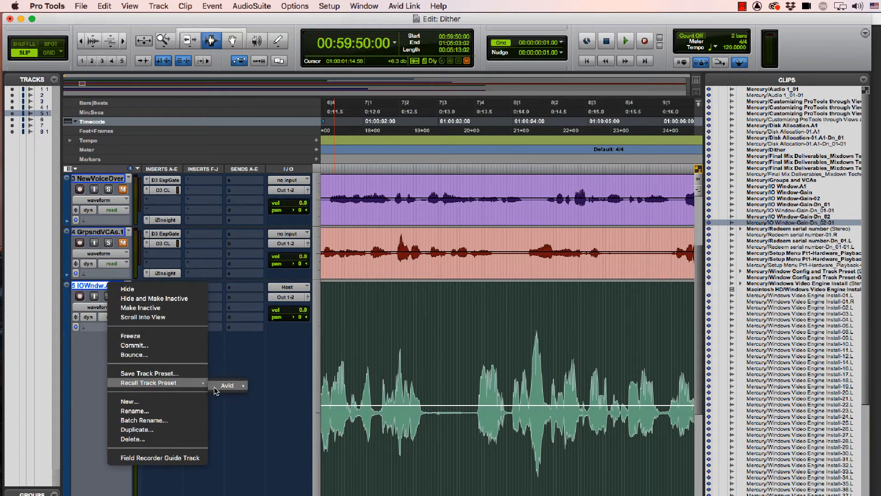
pyautogui.moveTo(228, 385)
pyautogui.moveTo(287, 421)
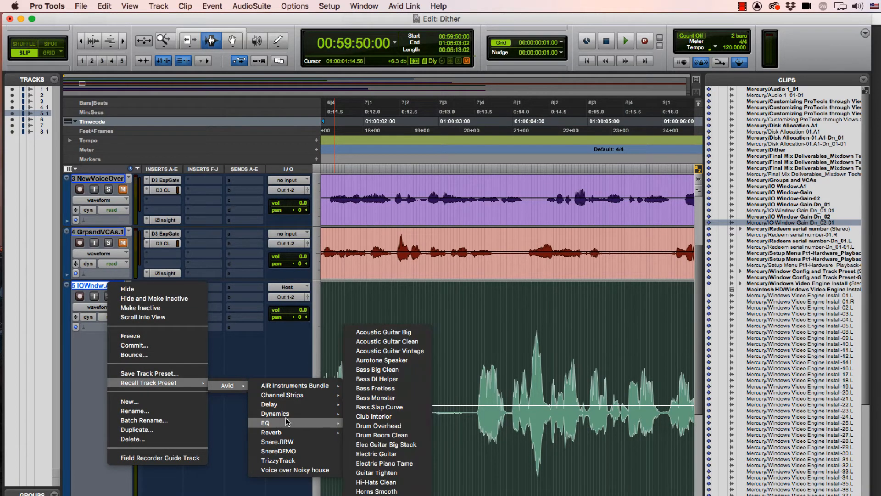
pyautogui.click(292, 470)
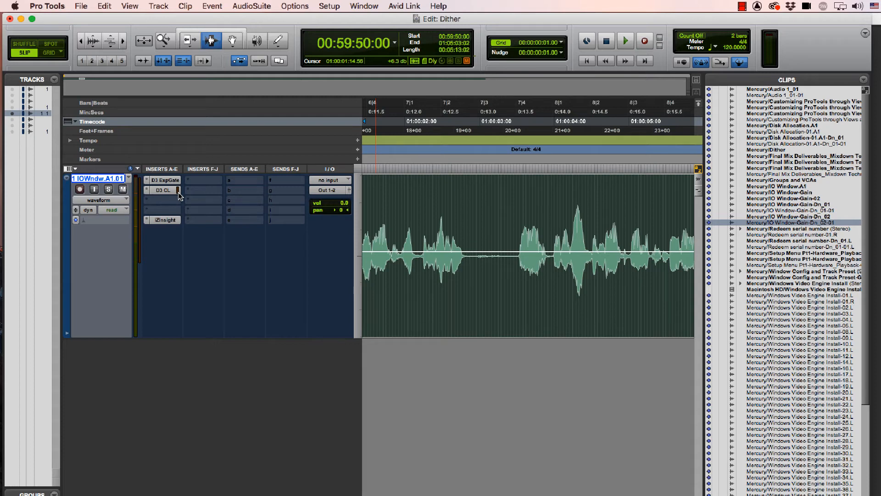
# Step: Open the Clip Effects editor for the IO Window-Gain-Dn_02-01 clip and consolidate the selected audio after it into one clip
pyautogui.hotkey('alt', 'a')
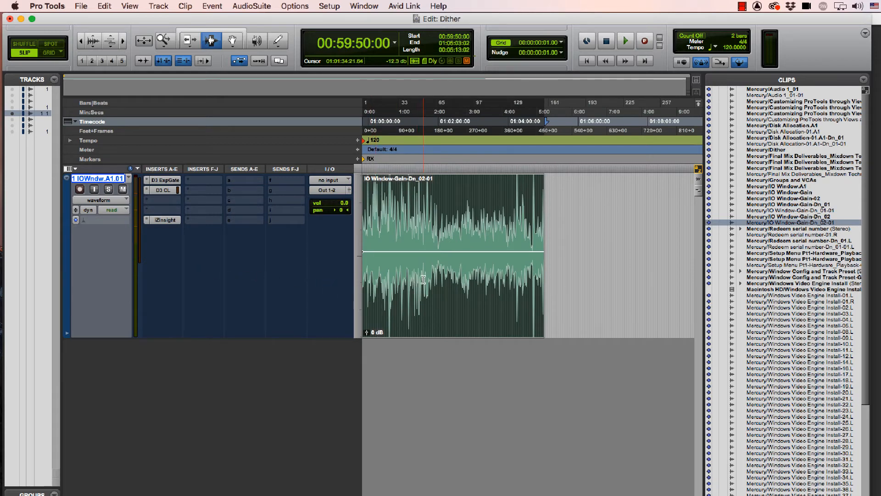
pyautogui.click(698, 94)
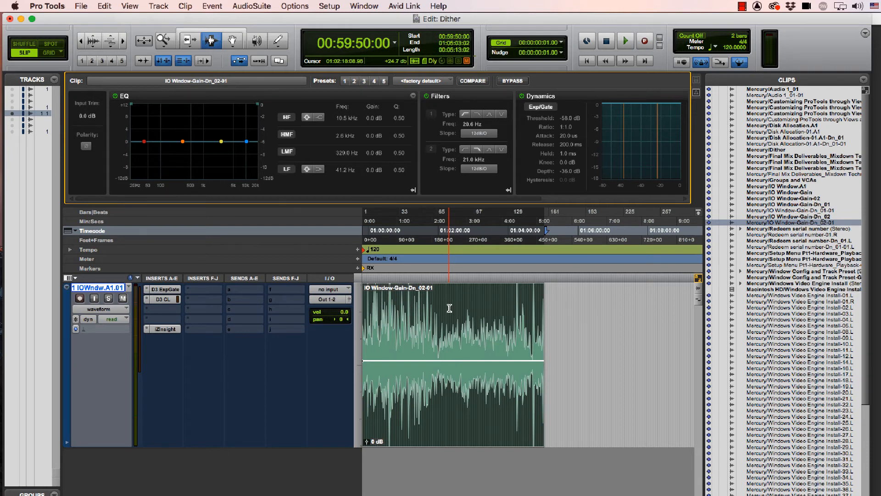
pyautogui.hotkey('alt', 'shift', '3')
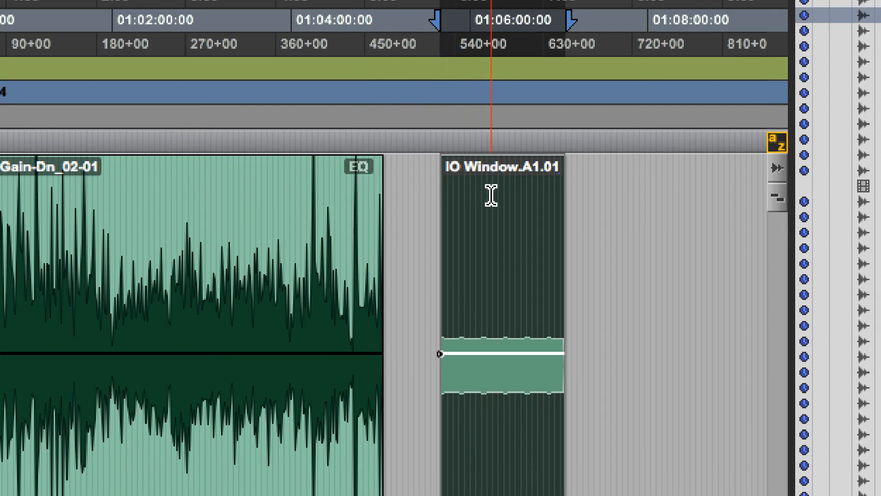
# Step: Select the IO Window-Gain-Dn_02-01 clip and toggle the bypass of its clip effects
pyautogui.doubleClick(305, 212)
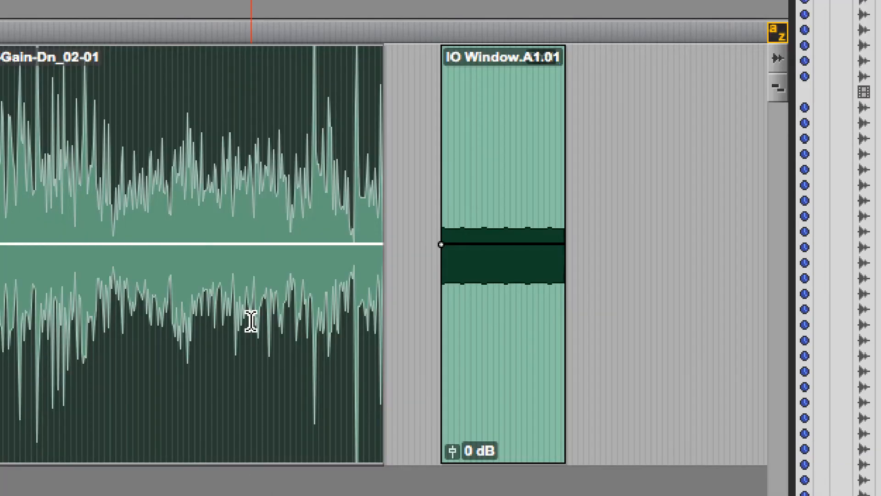
pyautogui.rightClick(248, 225)
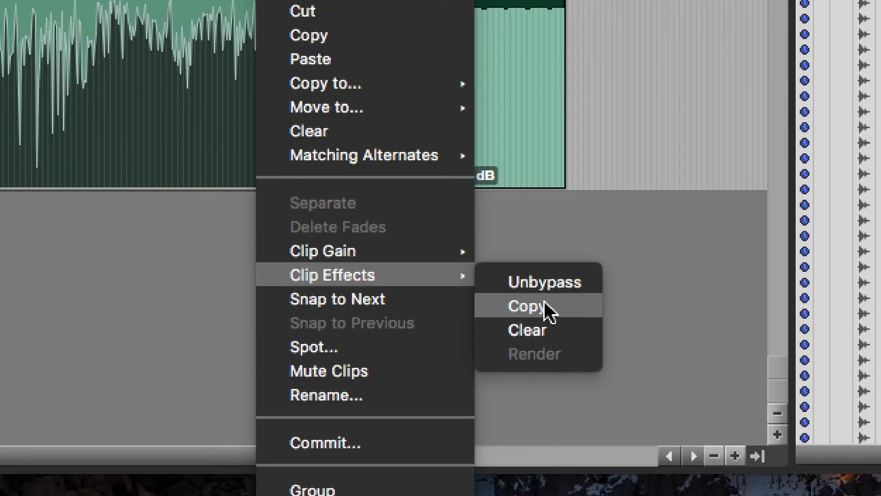
pyautogui.click(547, 283)
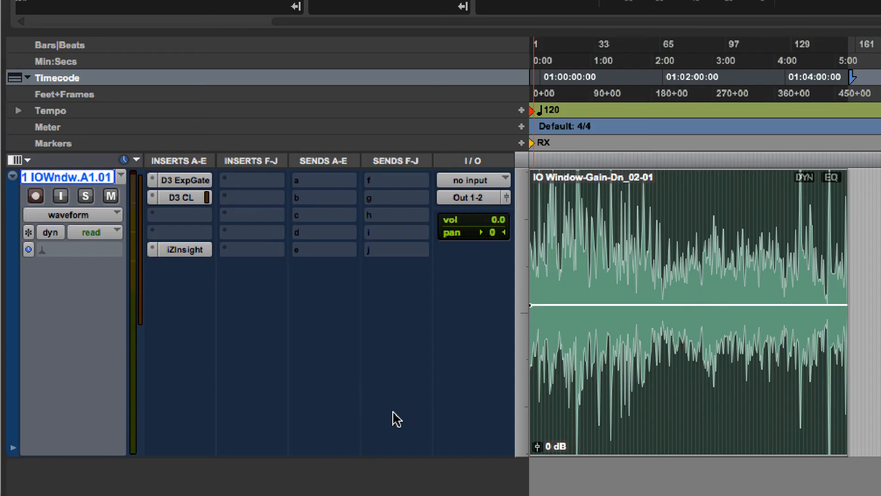
# Step: Insert a mono EQ3 7-Band plug-in in the slot directly after the compressor on the IO Window.A1.01 track
pyautogui.rightClick(194, 200)
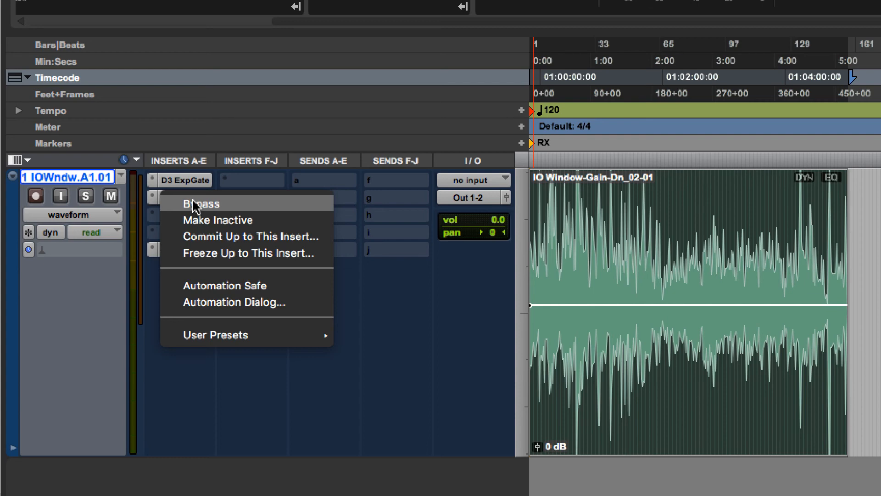
pyautogui.click(186, 215)
pyautogui.moveTo(282, 214)
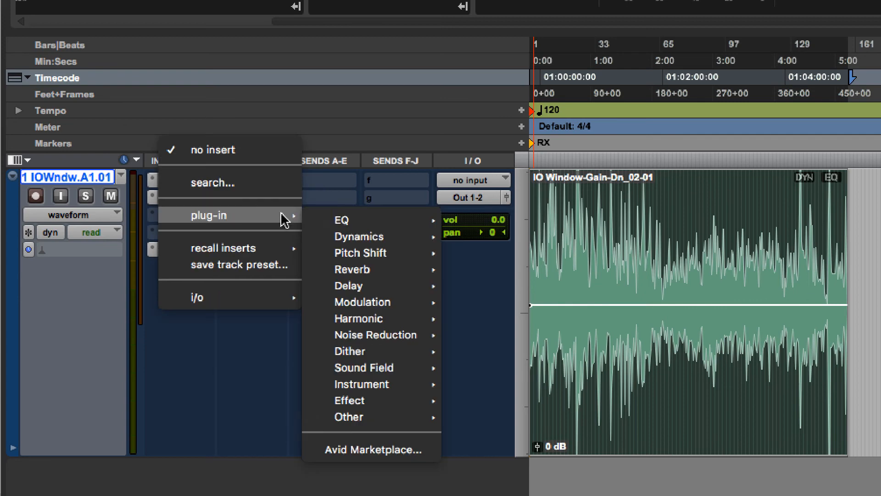
pyautogui.moveTo(353, 217)
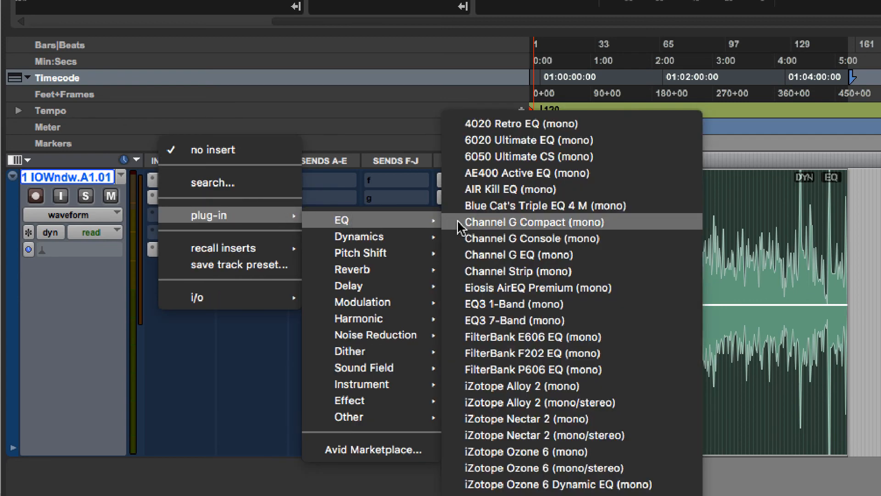
pyautogui.click(507, 320)
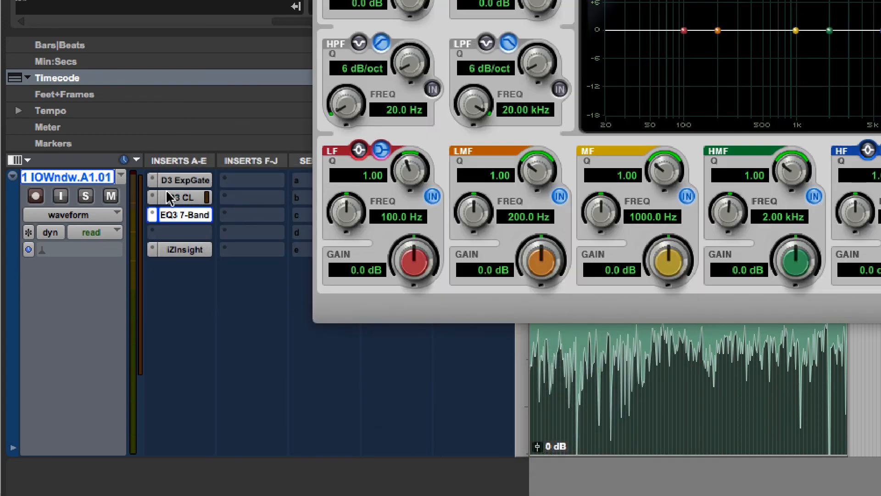
# Step: Commit the entire IO Window.A1.01 track offline up to its Dyn3 Compressor/Limiter insert, hiding and deactivating the source track
pyautogui.click(171, 197)
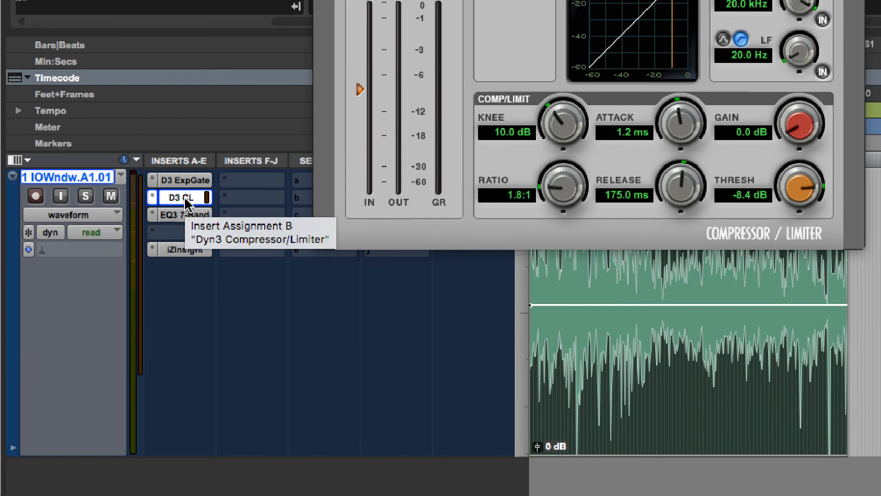
pyautogui.rightClick(192, 200)
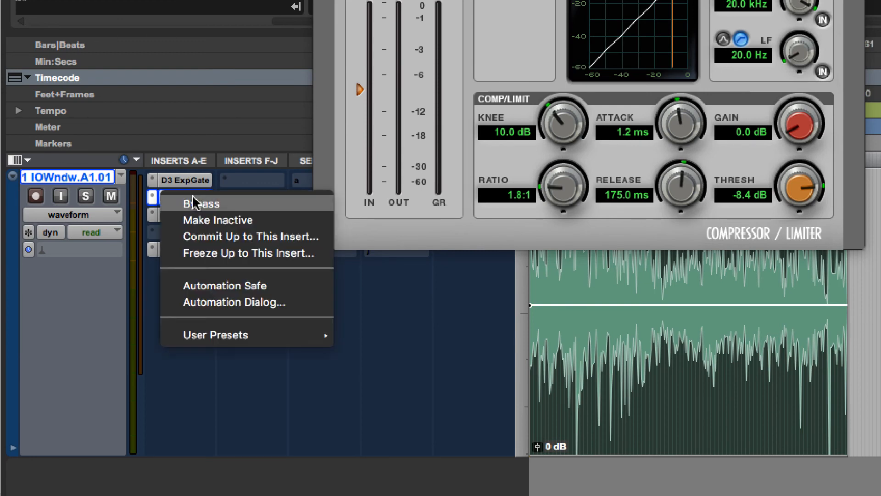
pyautogui.click(199, 237)
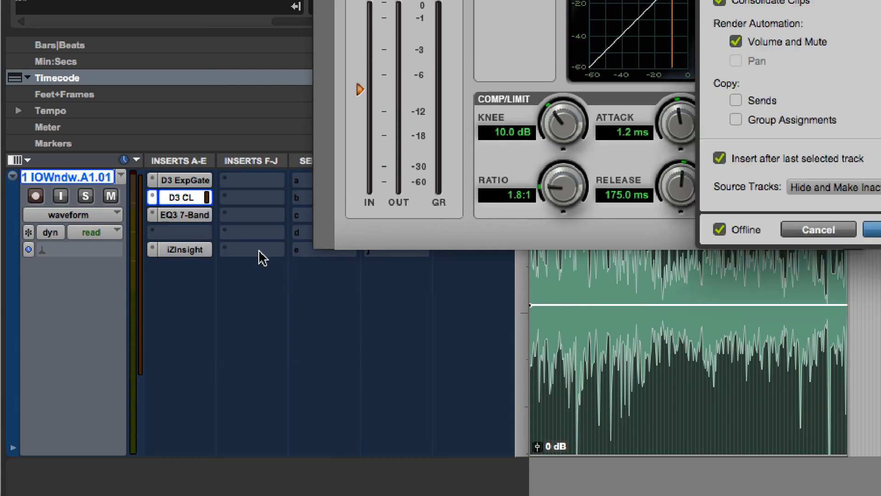
pyautogui.click(809, 0)
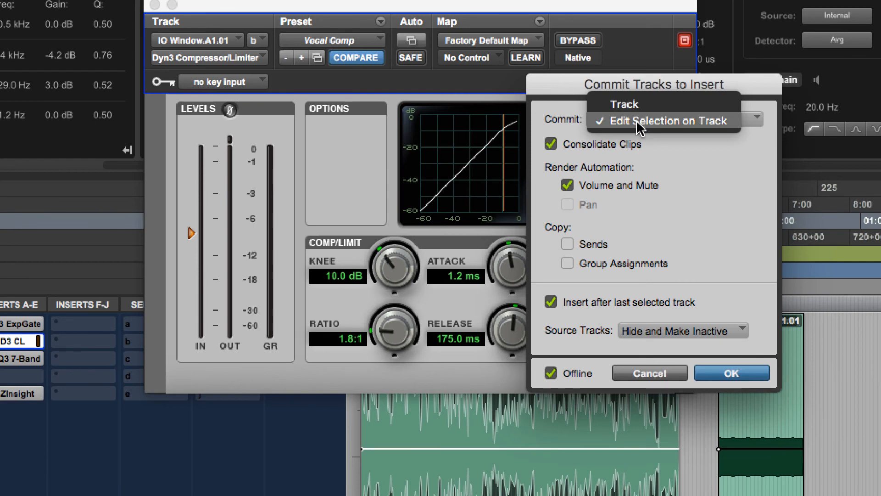
pyautogui.click(643, 154)
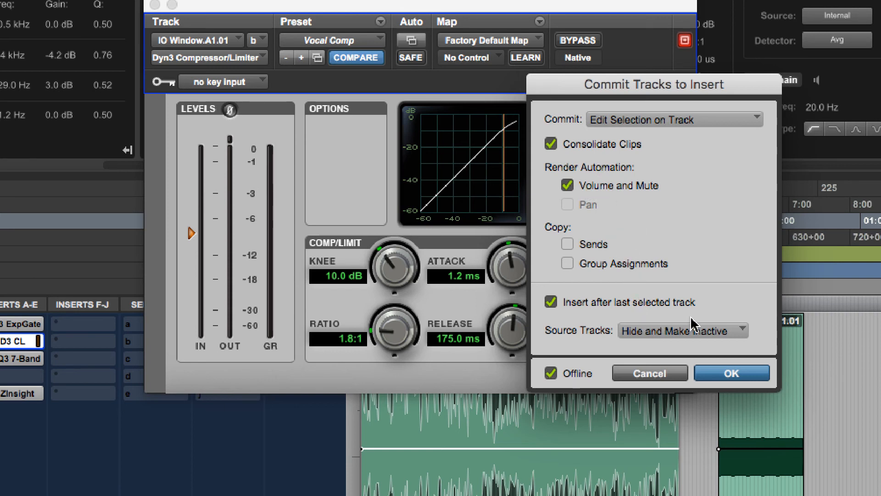
pyautogui.click(666, 120)
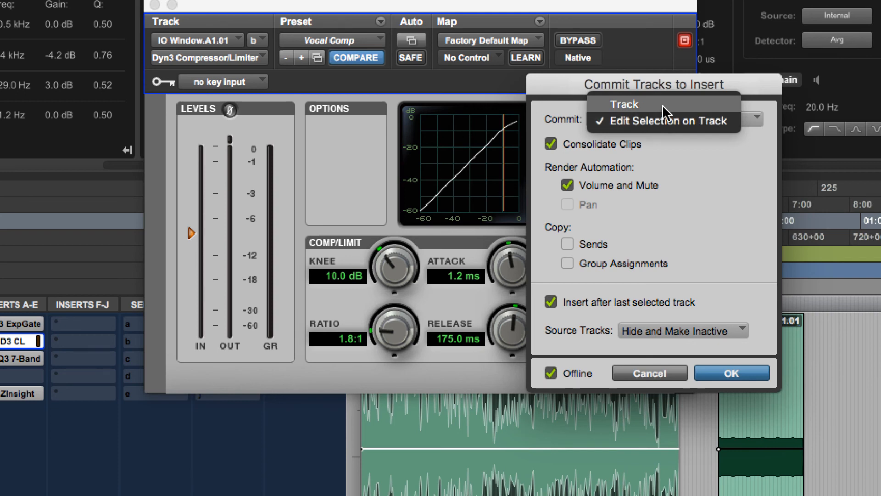
pyautogui.click(666, 105)
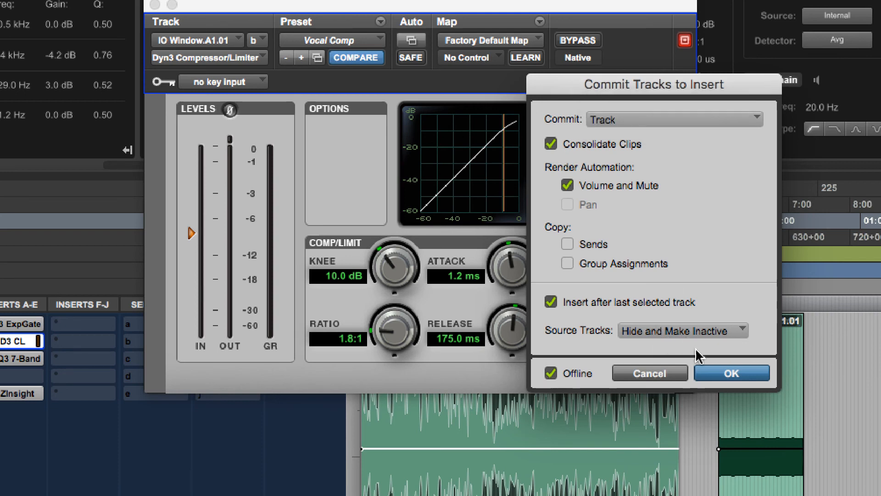
pyautogui.click(721, 374)
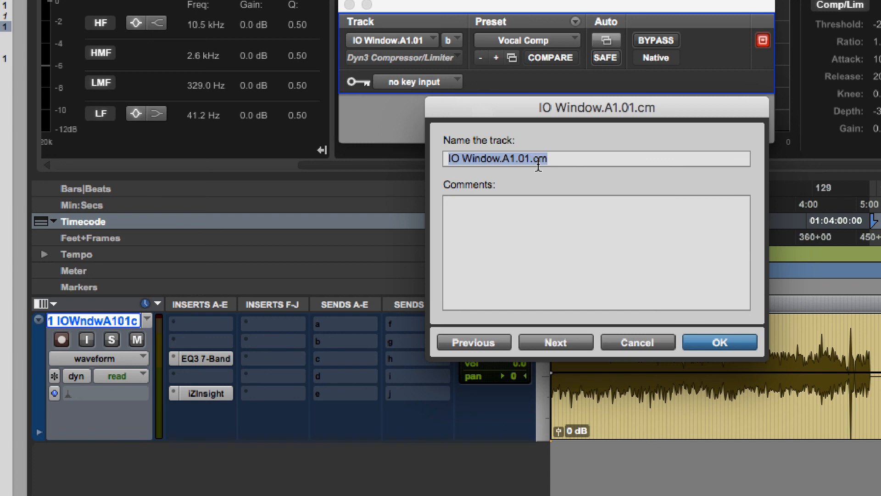
pyautogui.press('Return')
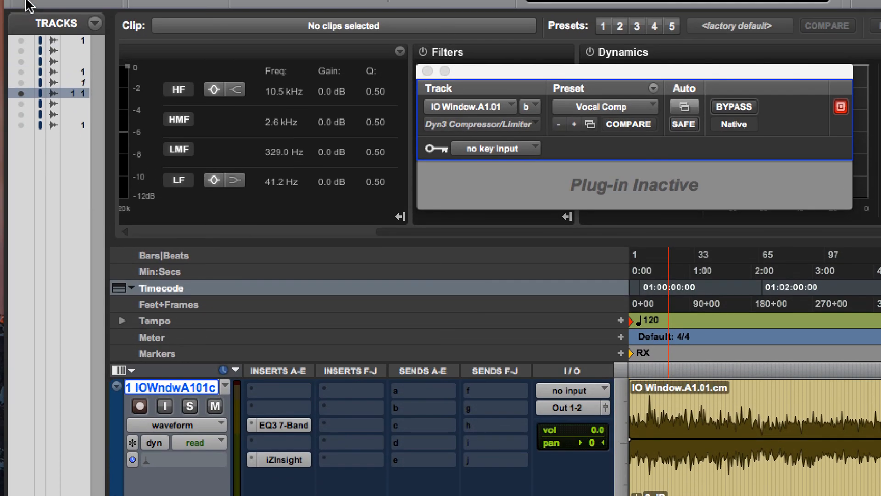
# Step: Widen the track list to reveal the track names and show the hidden, inactive IO Window.A1.01 source track
pyautogui.moveTo(108, 133); pyautogui.dragTo(218, 138)
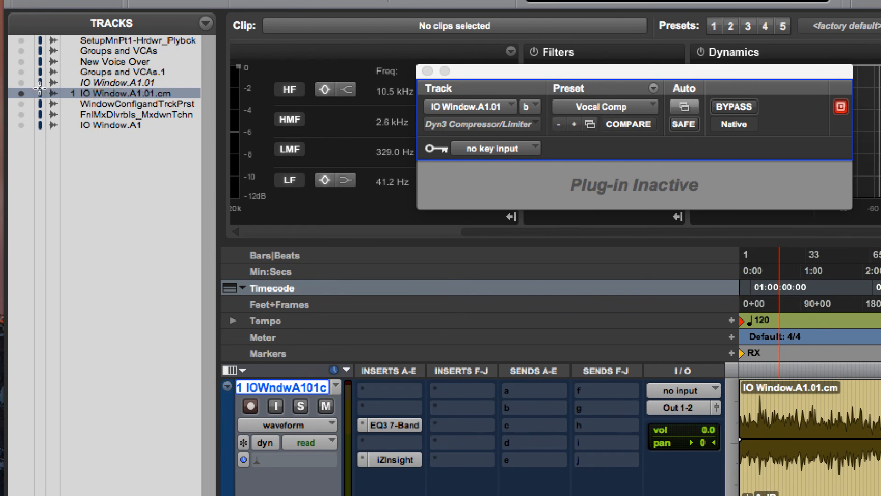
pyautogui.click(22, 82)
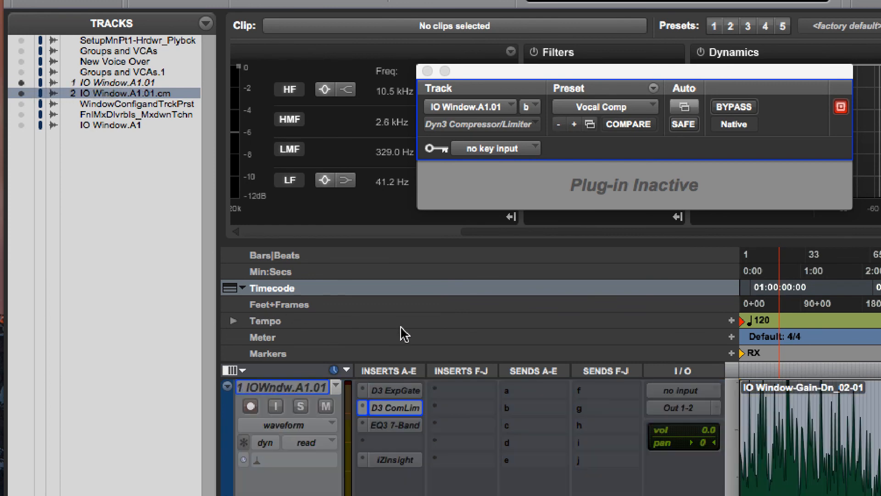